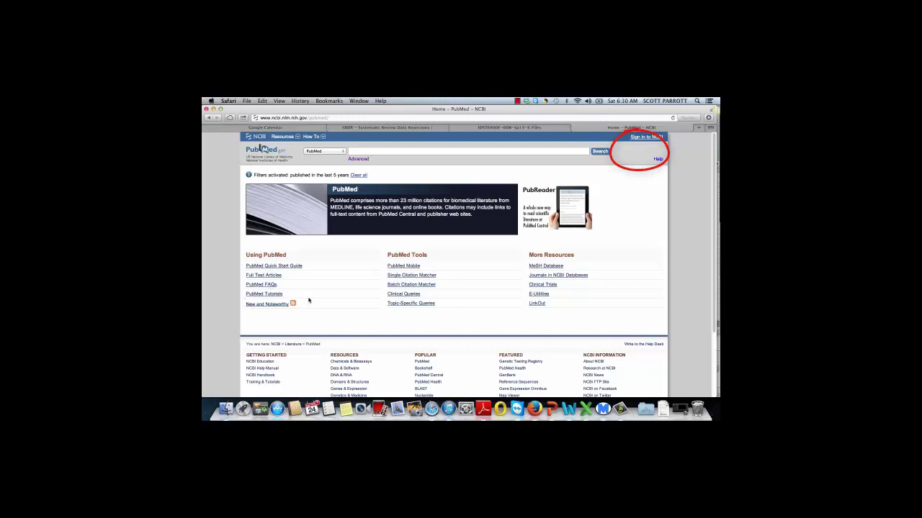
Open the PubMed Tutorials page and look over the Quick Tours on searching and My NCBI.
click(259, 295)
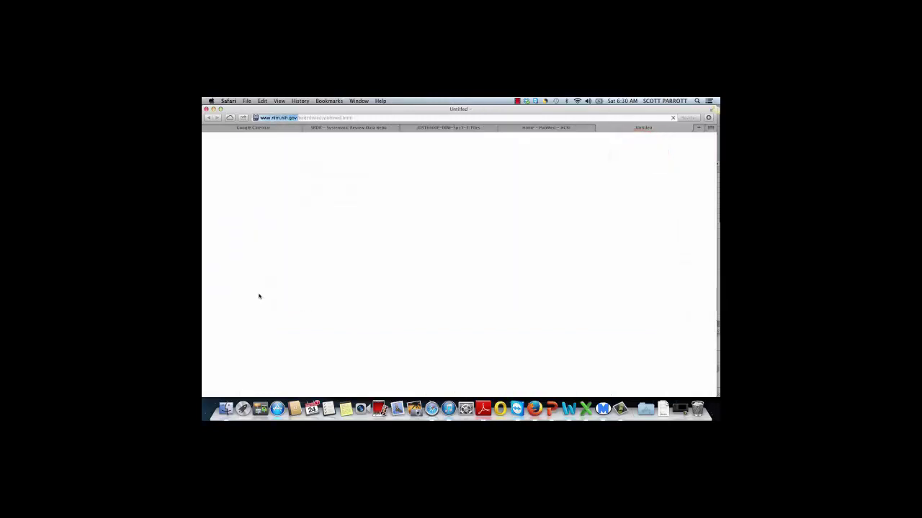
scroll(309, 309, down, 3)
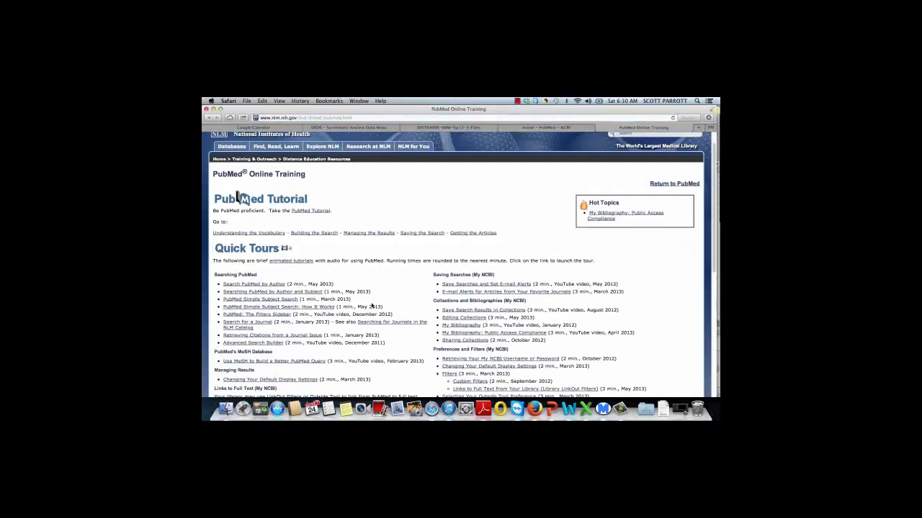
scroll(372, 305, down, 1)
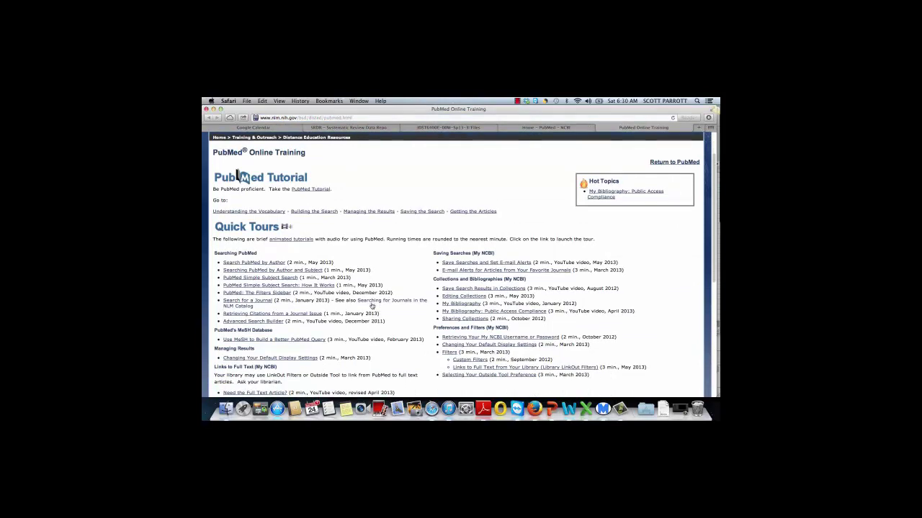
scroll(380, 284, down, 5)
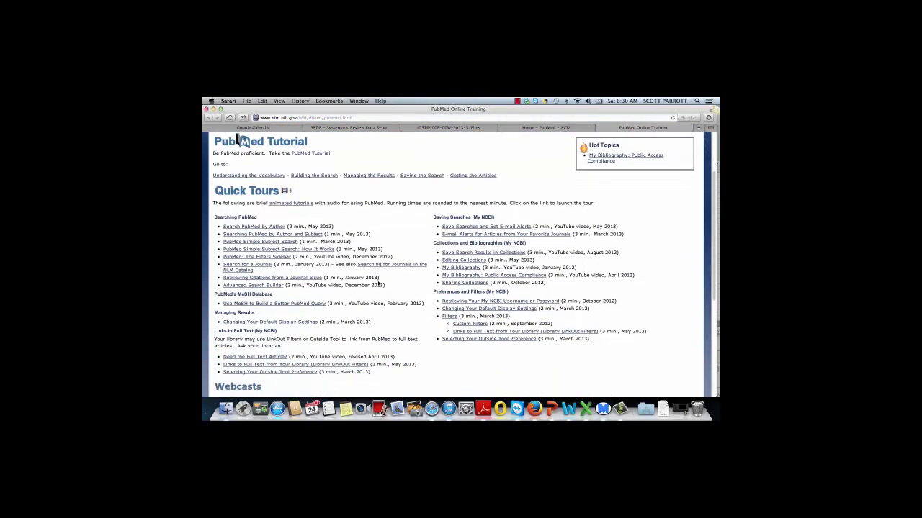
scroll(385, 294, up, 2)
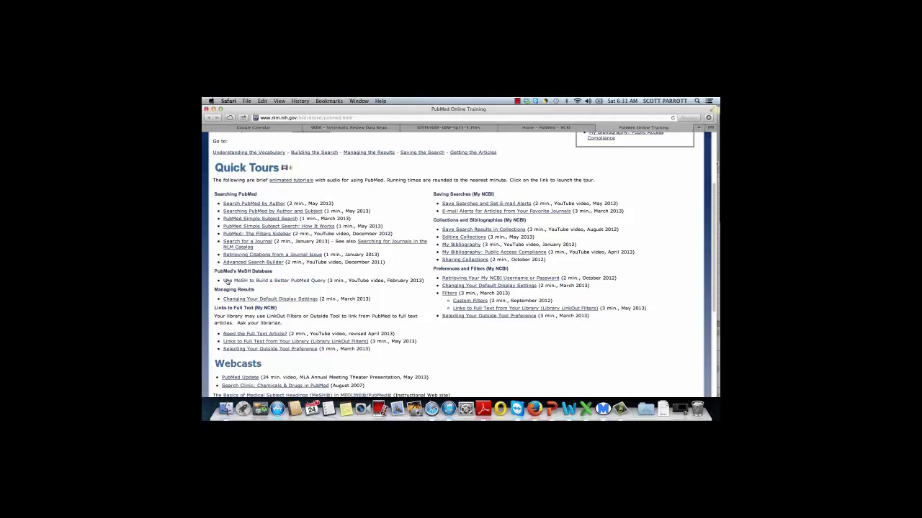
View the "Use MeSH to Build a Better PubMed Query" video page, return to the training page and close it.
click(291, 282)
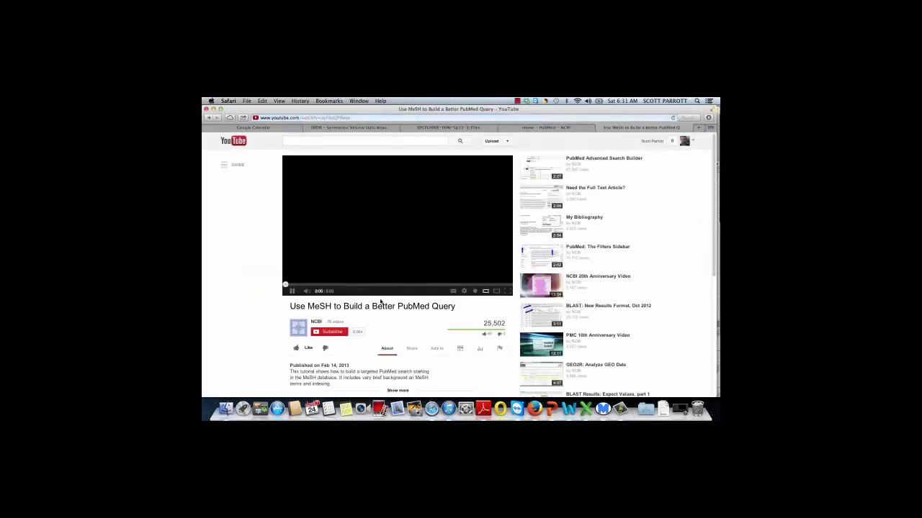
click(209, 118)
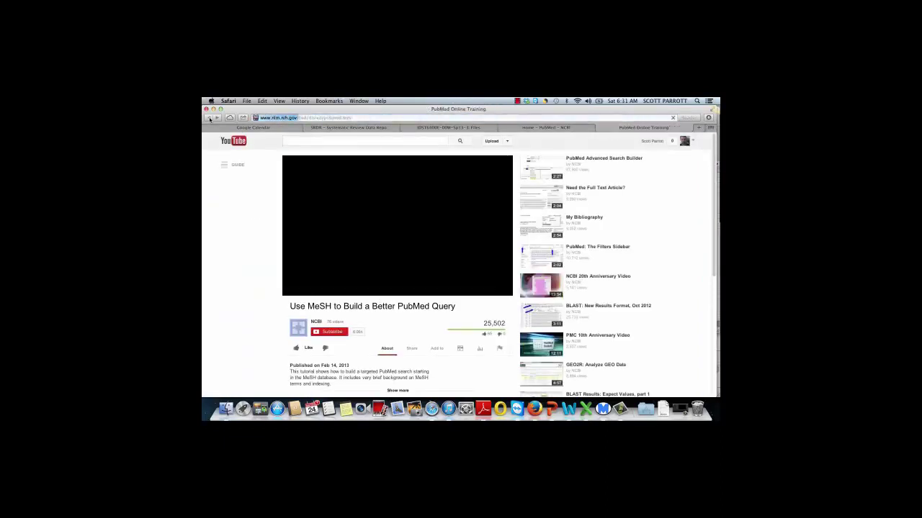
scroll(324, 250, up, 2)
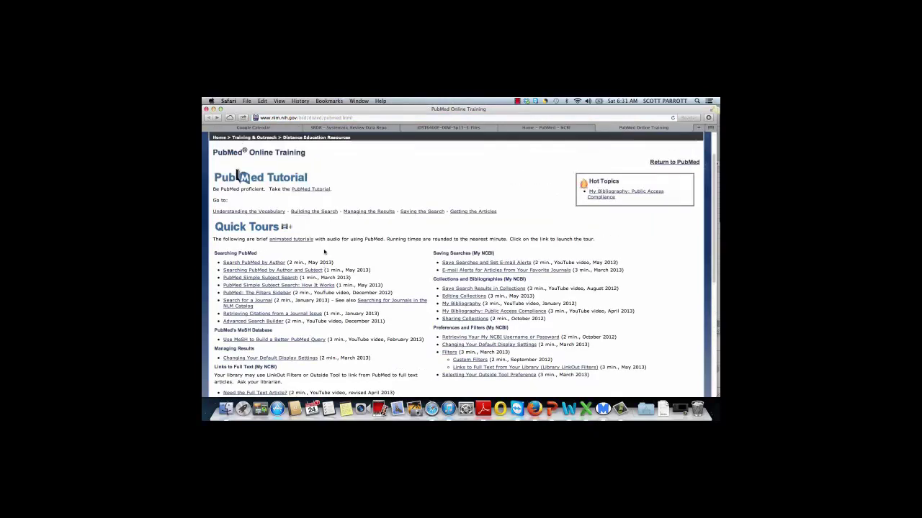
scroll(325, 247, up, 1)
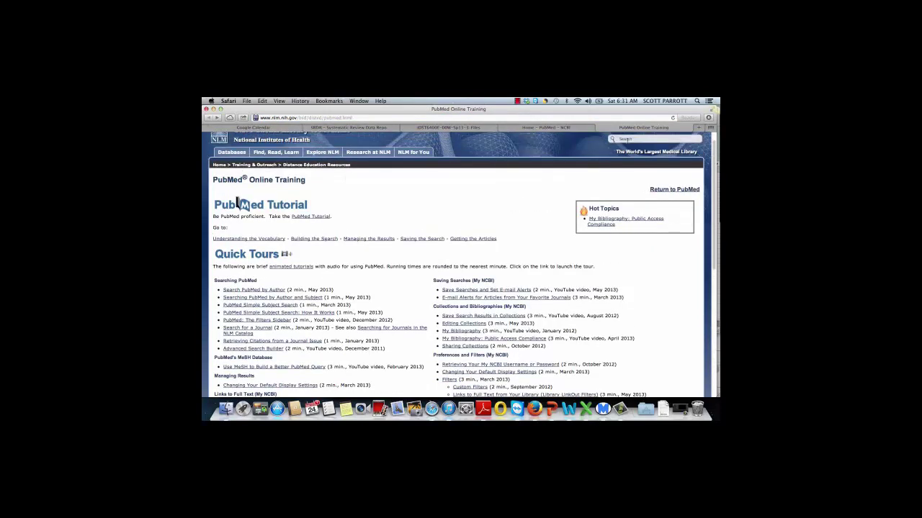
key(super+w)
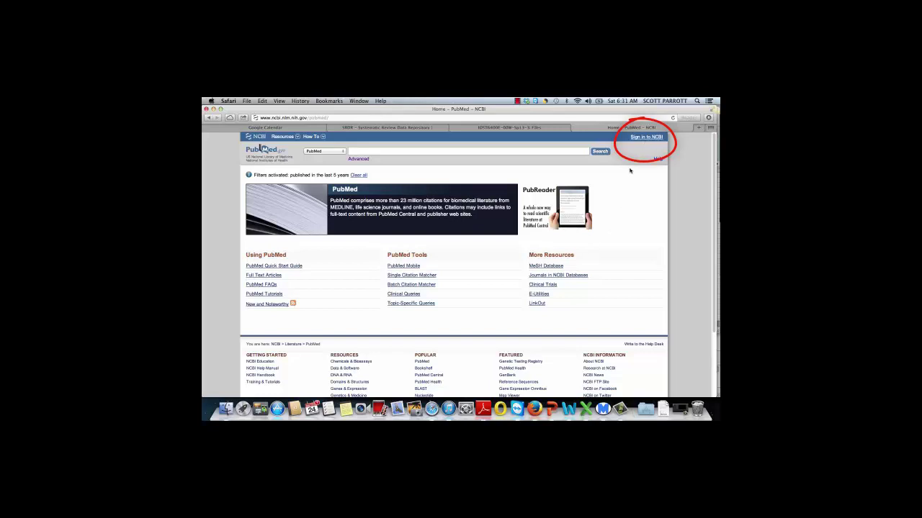
Sign in to NCBI with the Google account and open the My NCBI page.
click(648, 138)
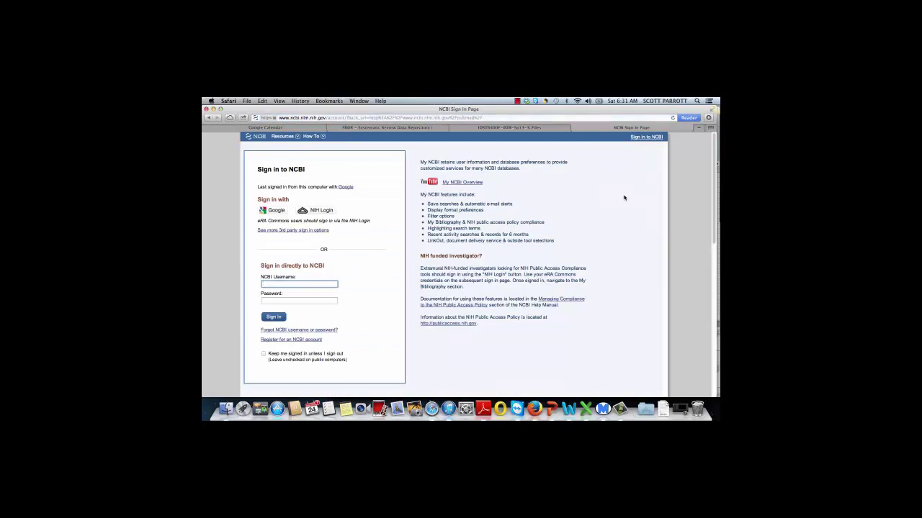
mouse_move(247, 317)
mouse_down()
mouse_move(288, 317)
mouse_move(281, 392)
mouse_move(249, 344)
mouse_up()
click(271, 211)
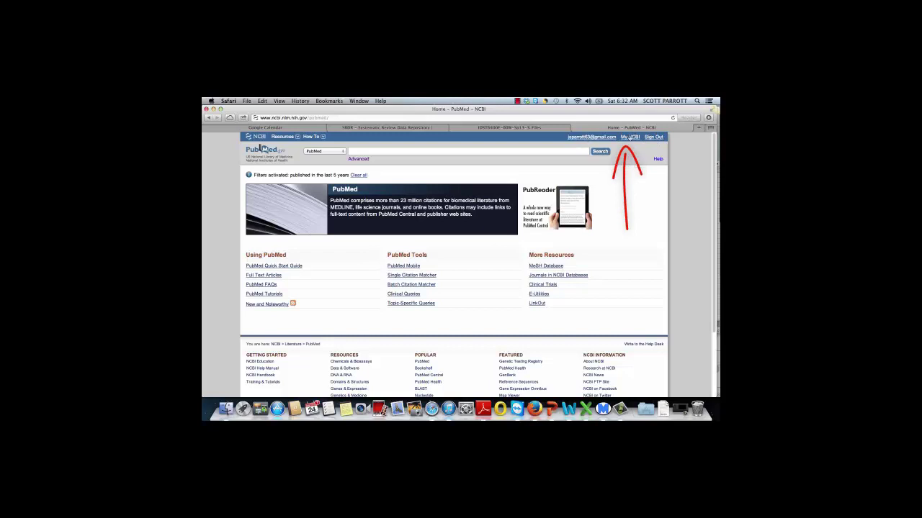
click(630, 137)
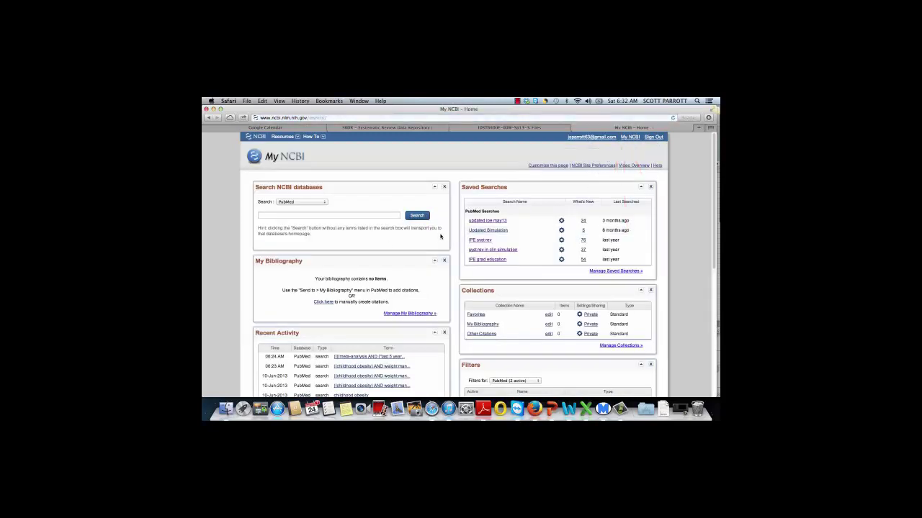
Examine the My Bibliography, Recent Activity, Collections and Filters sections of My NCBI.
scroll(228, 268, down, 2)
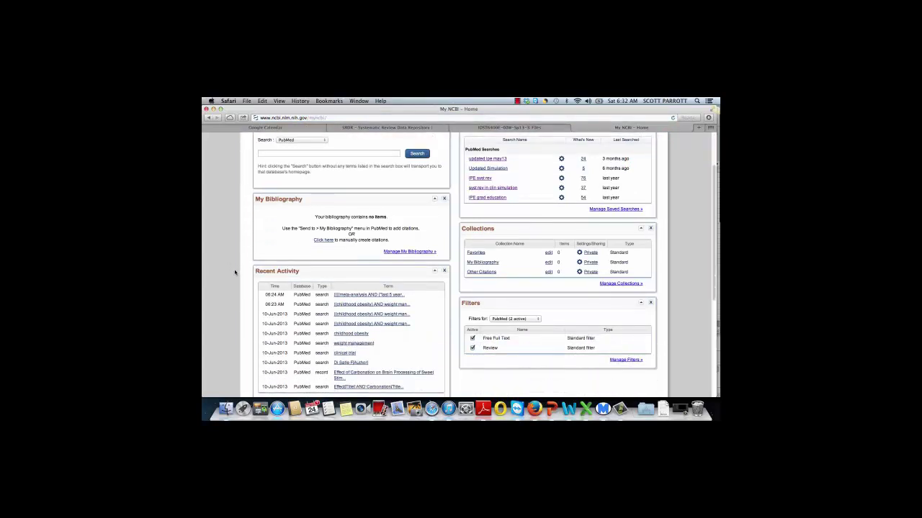
scroll(235, 272, up, 2)
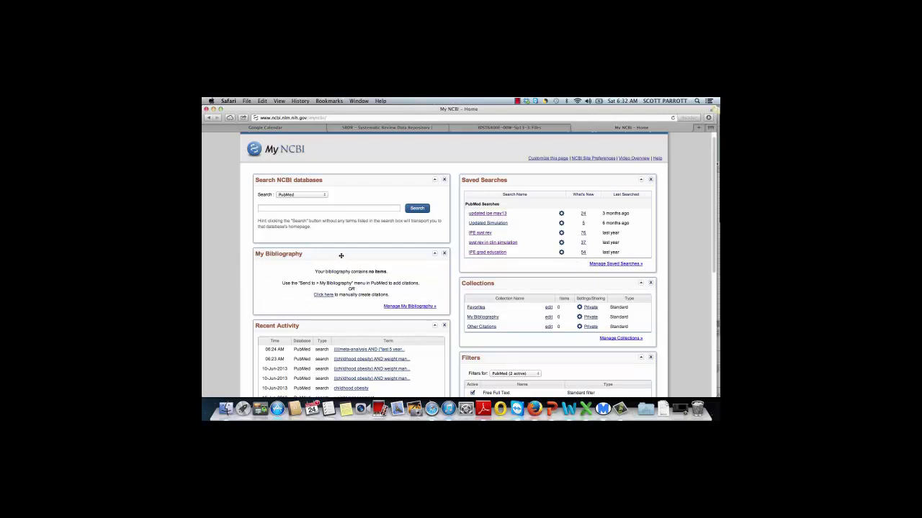
scroll(291, 259, down, 2)
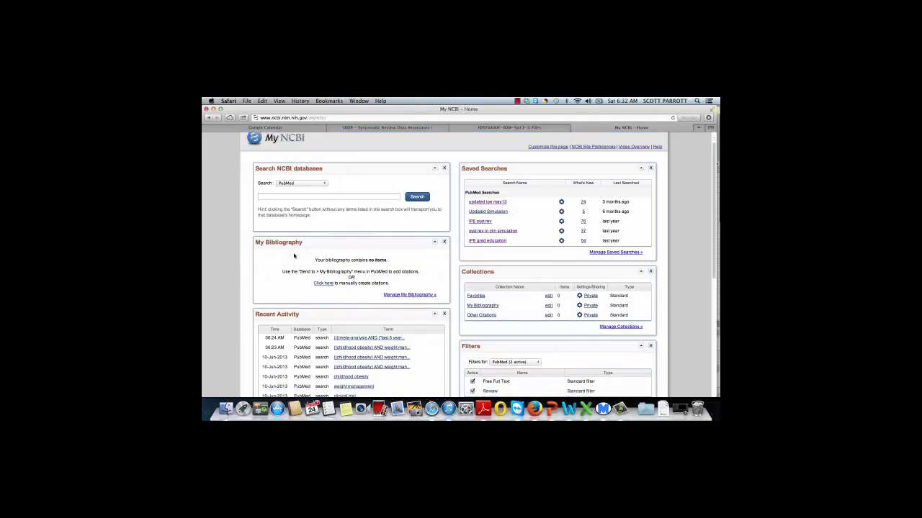
scroll(294, 256, down, 4)
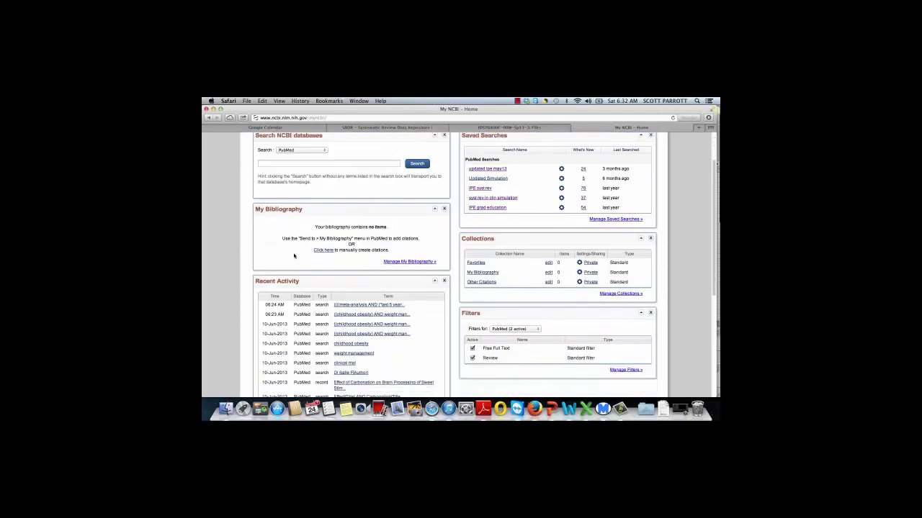
scroll(294, 256, down, 1)
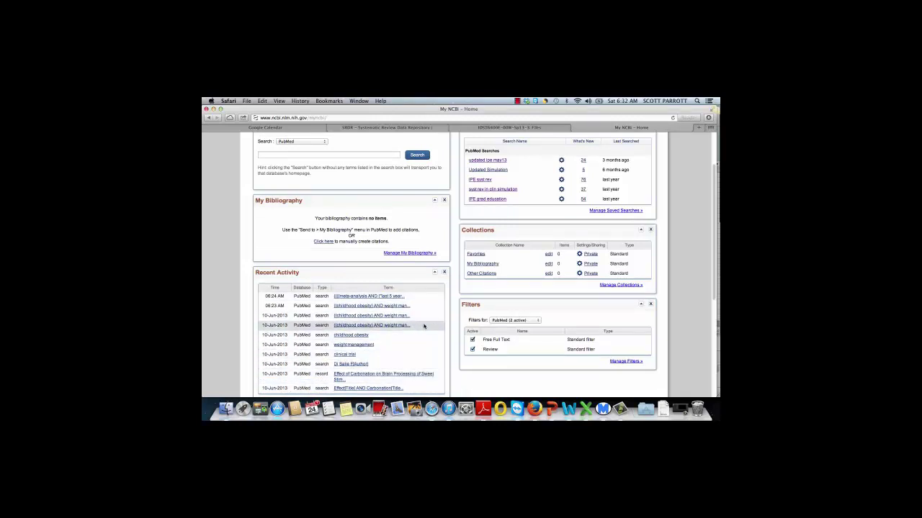
scroll(428, 324, up, 1)
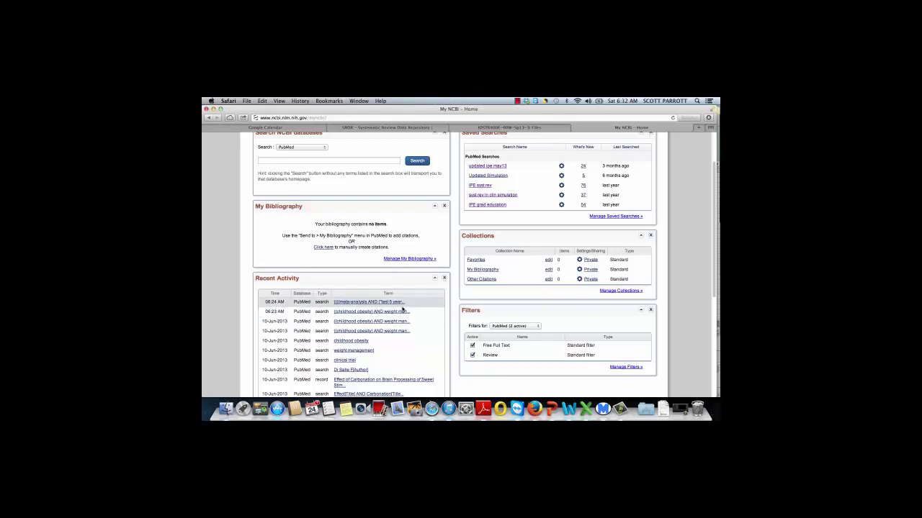
View the results of the meta-analysis and systematic review search, and return to My NCBI.
scroll(426, 337, up, 1)
scroll(426, 337, up, 3)
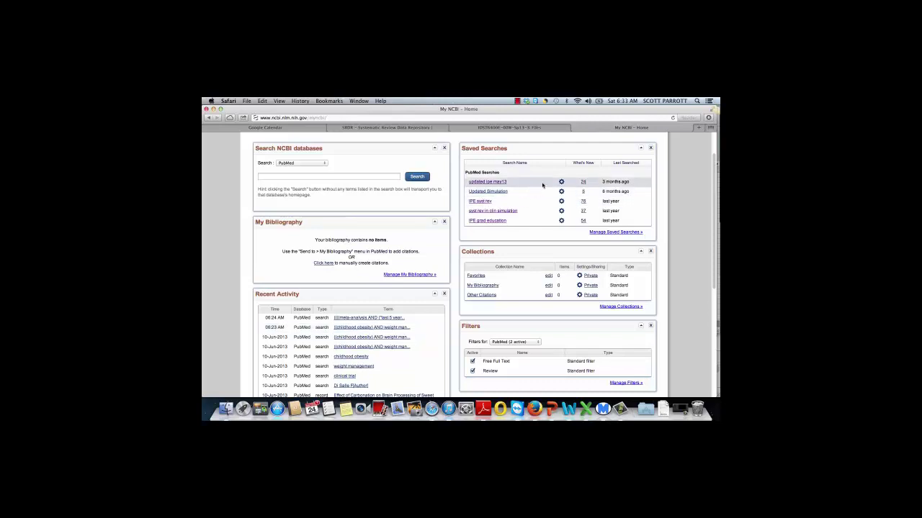
click(488, 182)
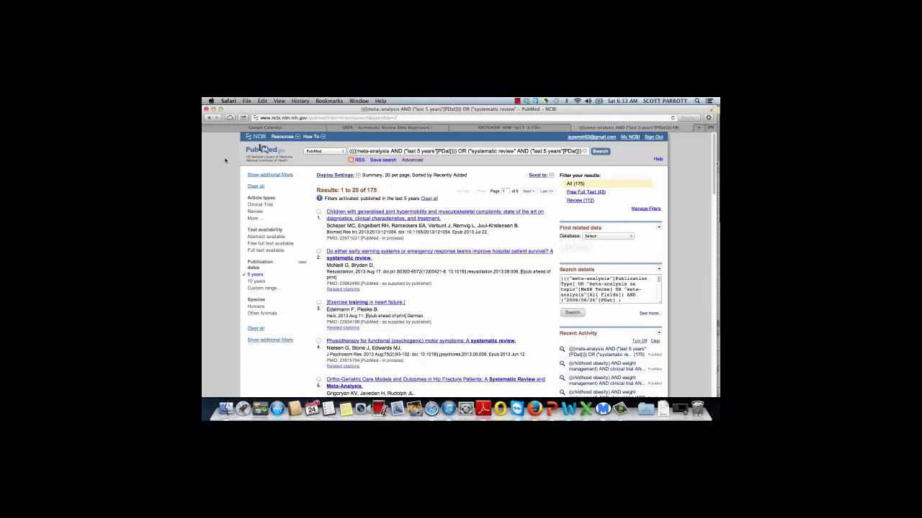
click(209, 118)
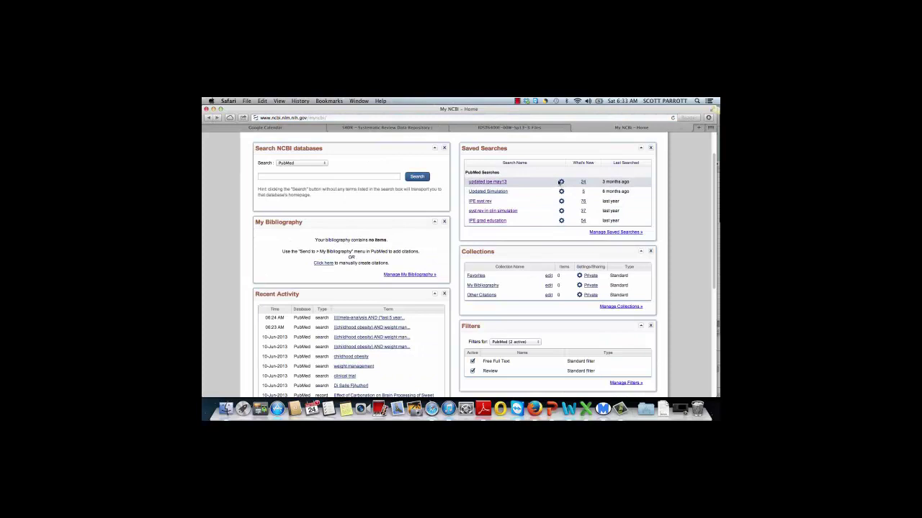
Open the settings of the saved search "updated ipe may13", enlarge its search terms box to read the query, and return to My NCBI.
click(561, 182)
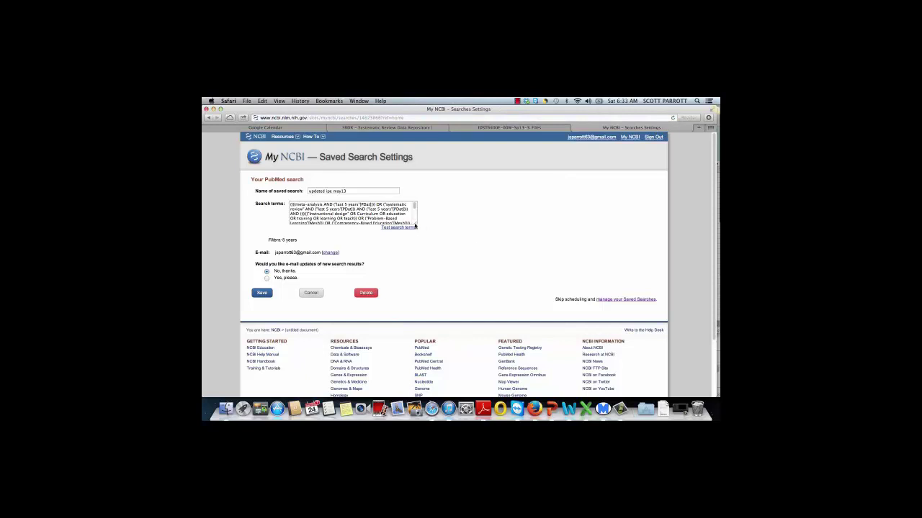
drag(415, 224, 416, 231)
drag(419, 254, 422, 257)
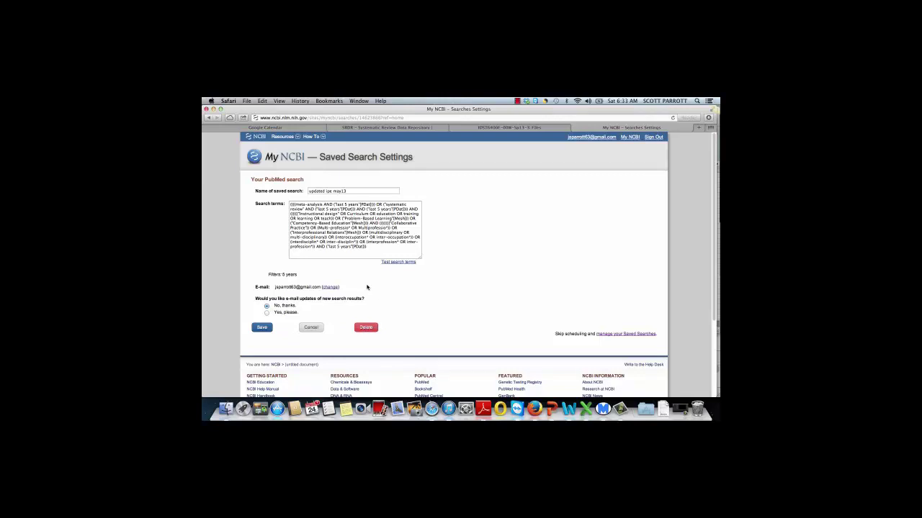
click(208, 117)
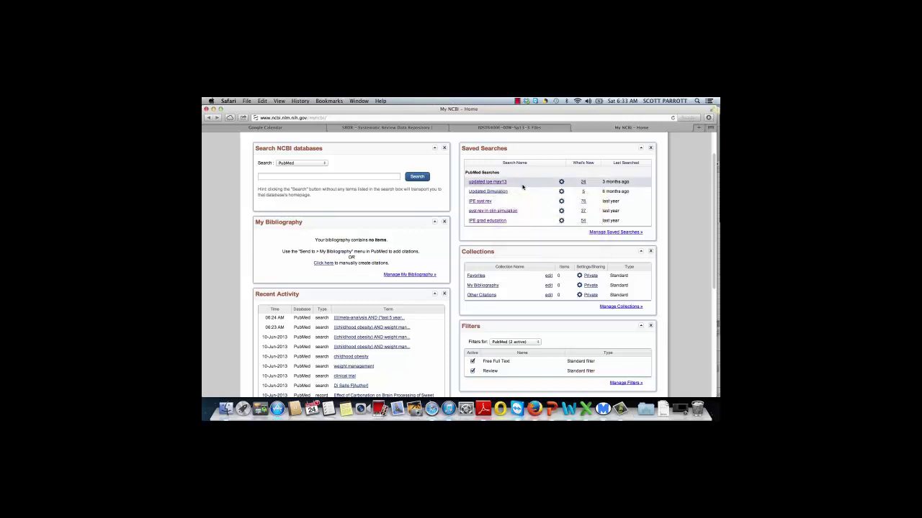
scroll(252, 226, up, 2)
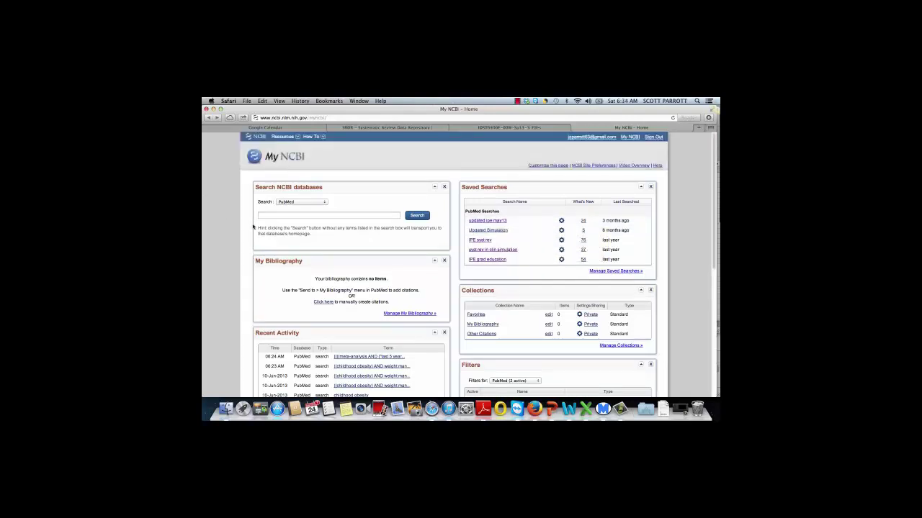
Open PubMed in a new browser tab and search it for "cancer".
click(698, 127)
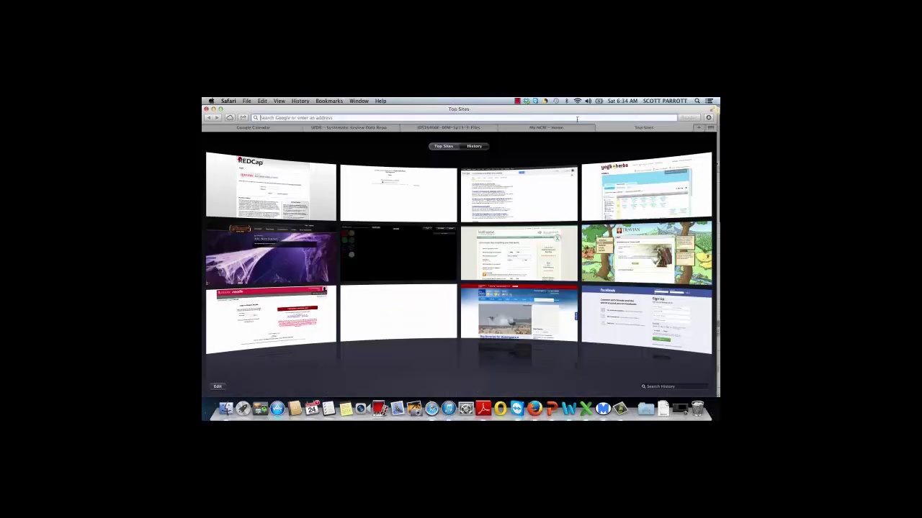
text(pubmed/)
key(Return)
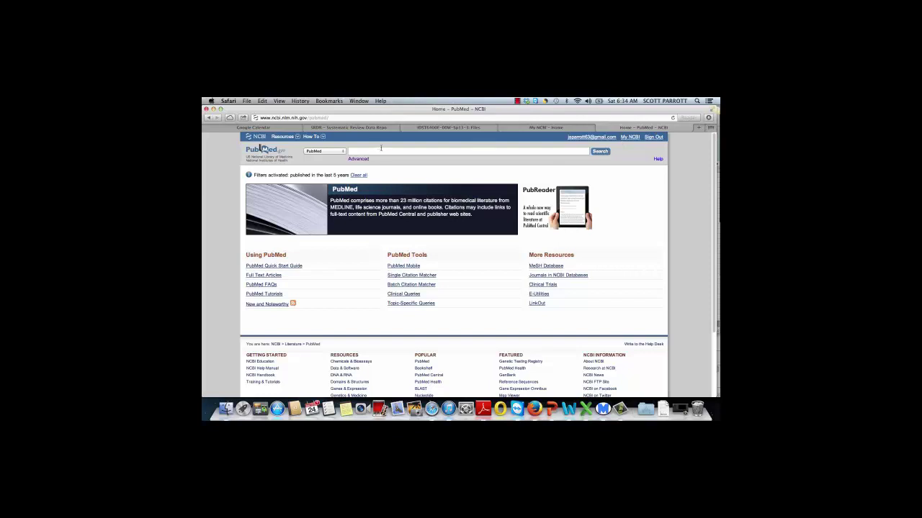
click(381, 150)
text(cancer)
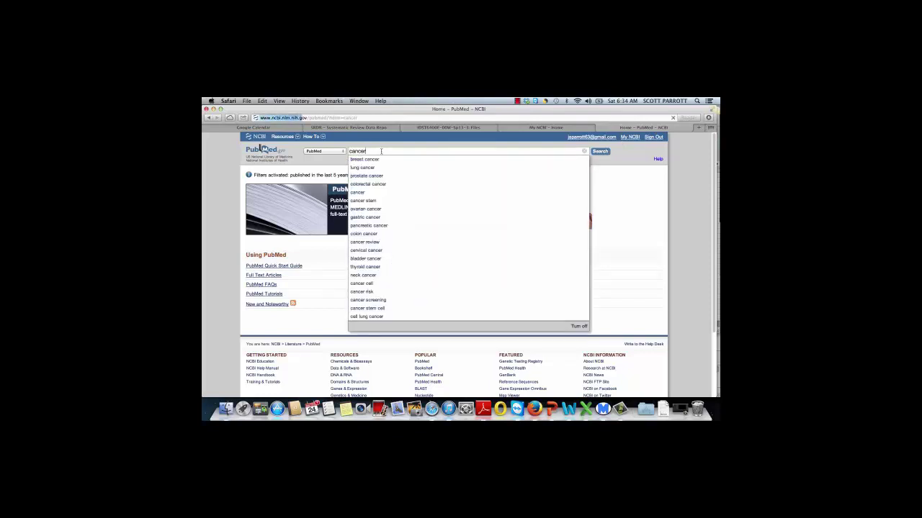
key(Return)
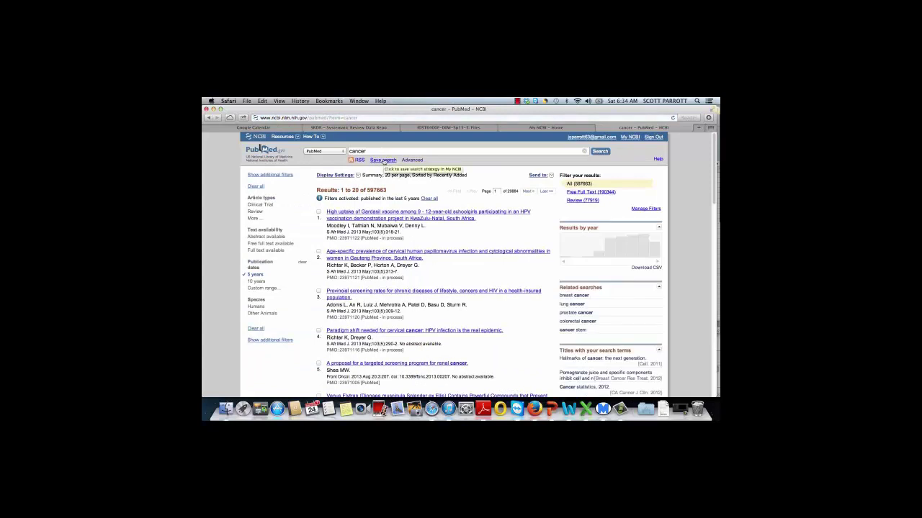
Switch back to My NCBI, look over its Filters and Recent Activity sections, and return to the PubMed home page.
key(ctrl+shift+Tab)
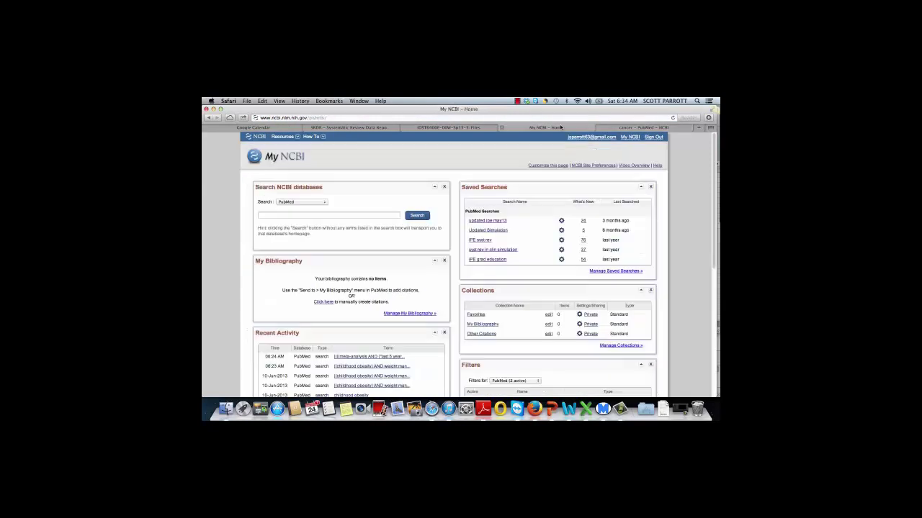
scroll(507, 278, down, 3)
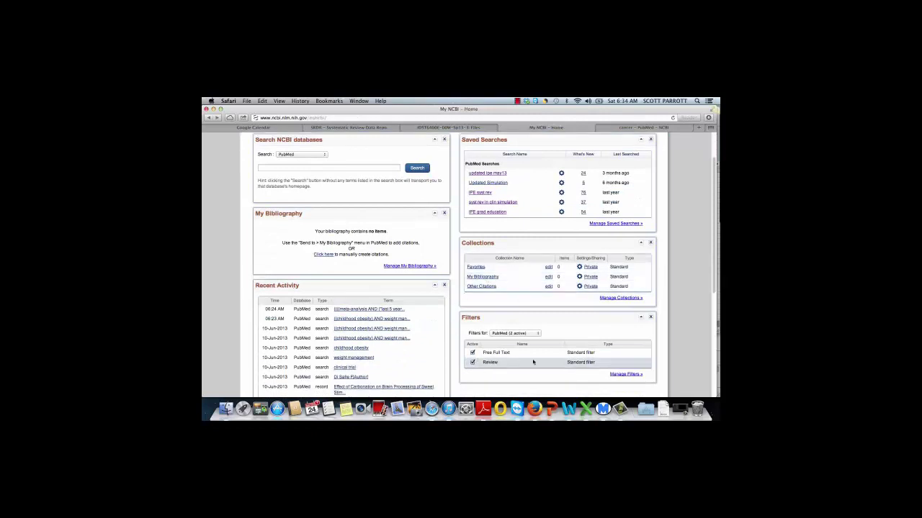
scroll(448, 365, down, 1)
scroll(447, 364, down, 3)
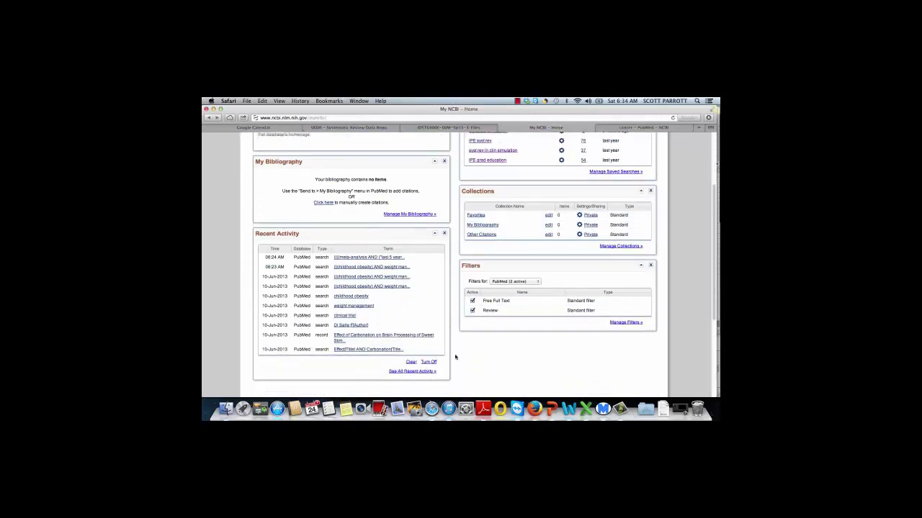
scroll(455, 357, up, 6)
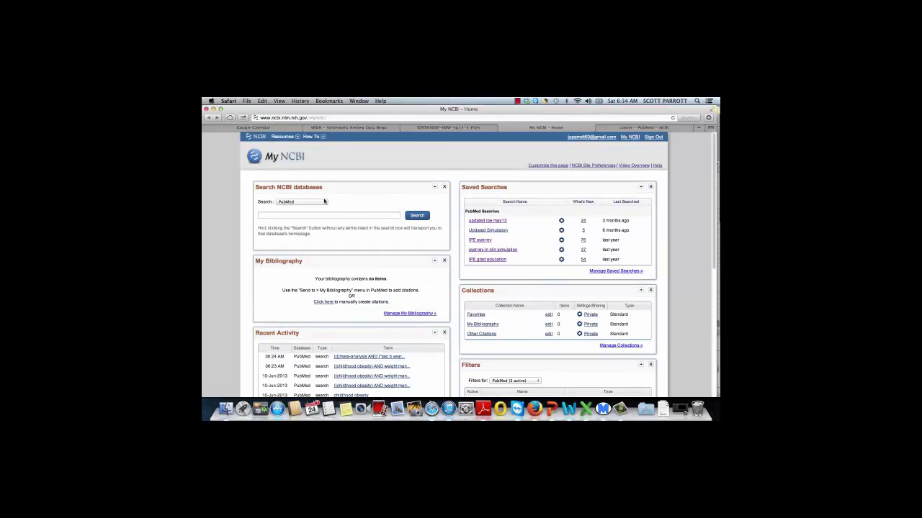
click(208, 118)
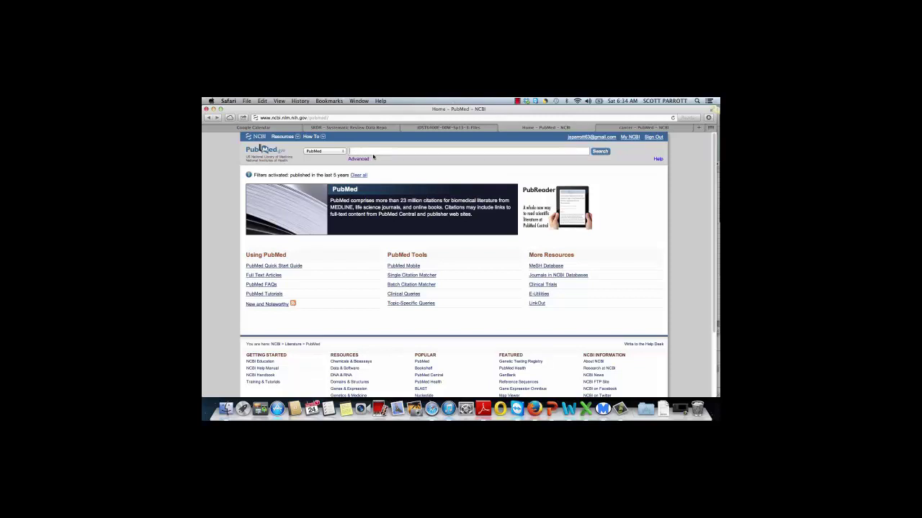
Search the MeSH database for "enteral nutrition", view the entry, and return to the PubMed home page.
text(nteral nut)
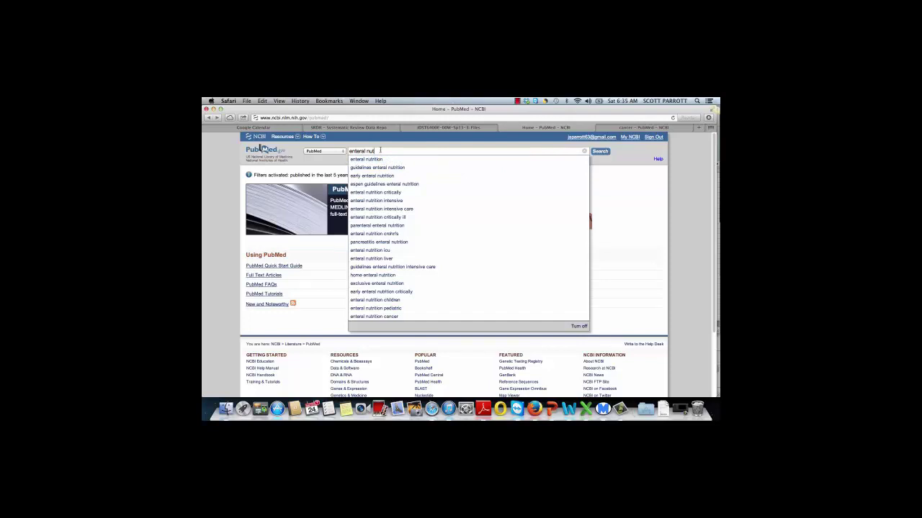
text(rition)
click(336, 152)
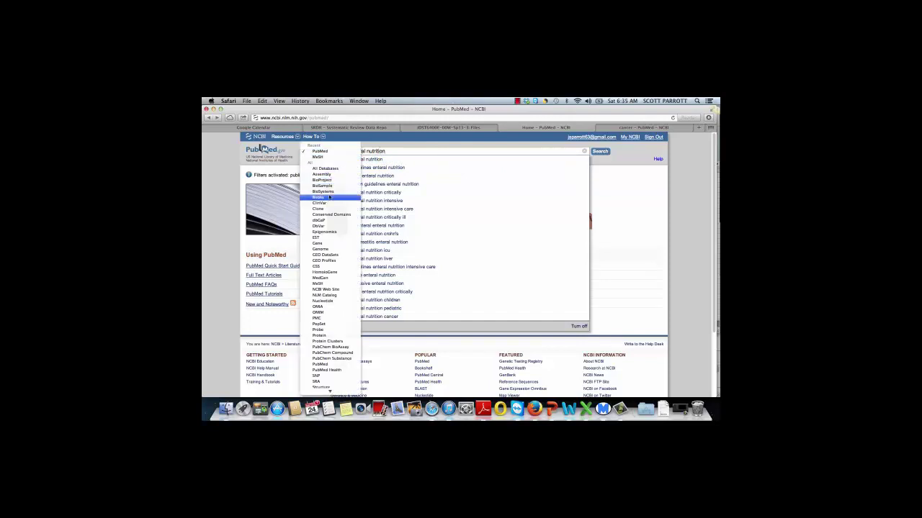
click(320, 284)
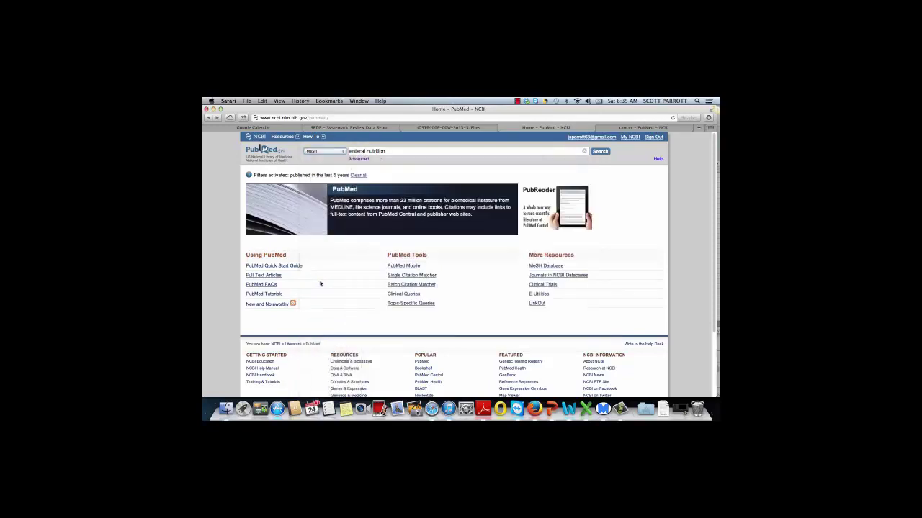
click(604, 151)
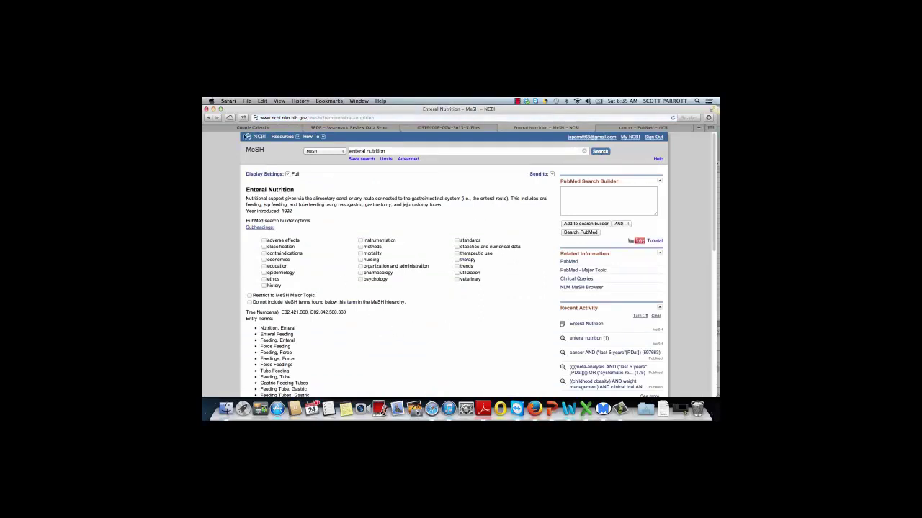
click(209, 118)
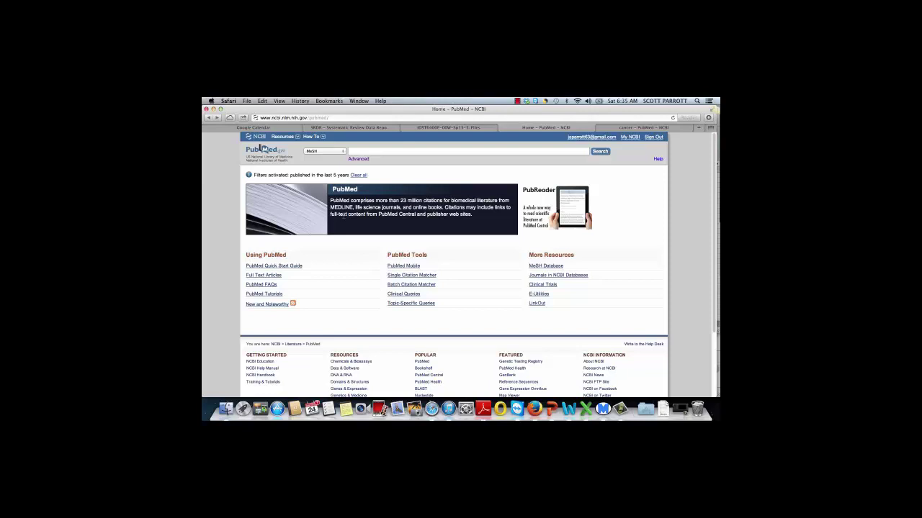
Open PubMed Clinical Queries and its filter information for the Clinical Study Categories.
click(408, 295)
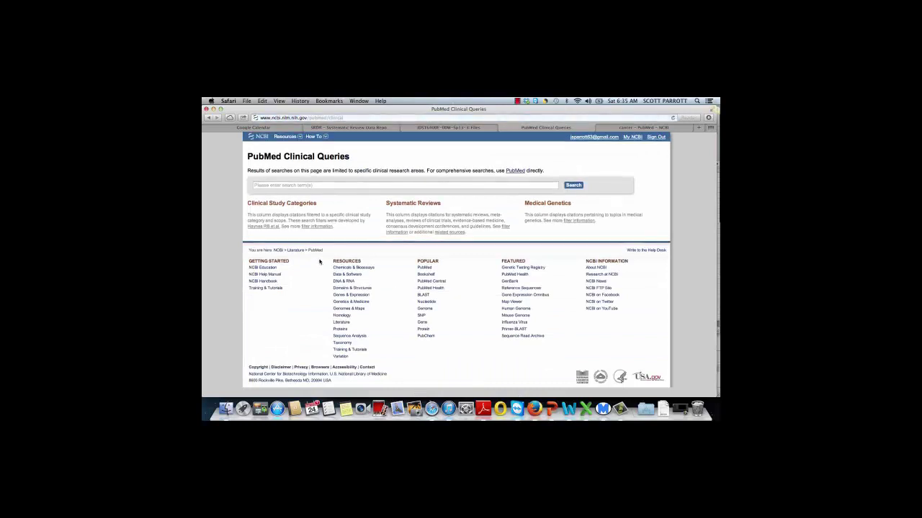
mouse_move(317, 207)
mouse_down()
mouse_move(311, 242)
mouse_move(343, 216)
mouse_move(311, 210)
mouse_up()
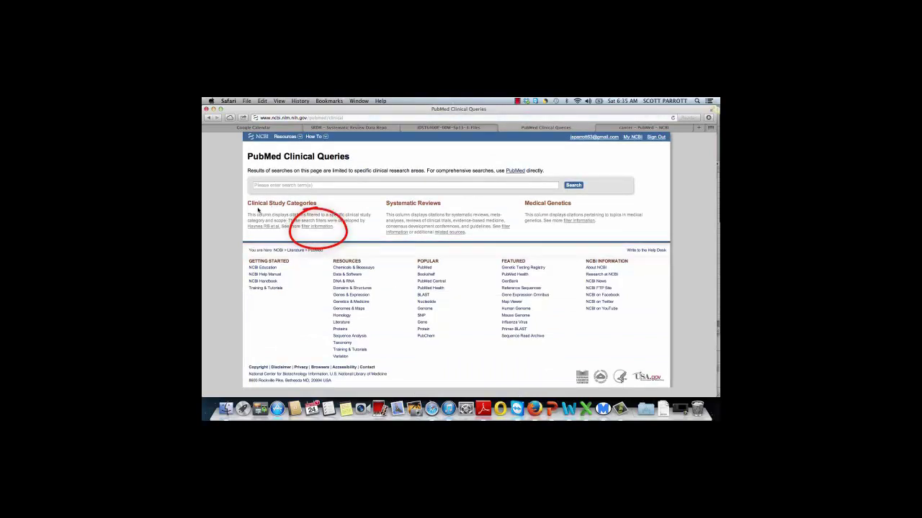
click(313, 229)
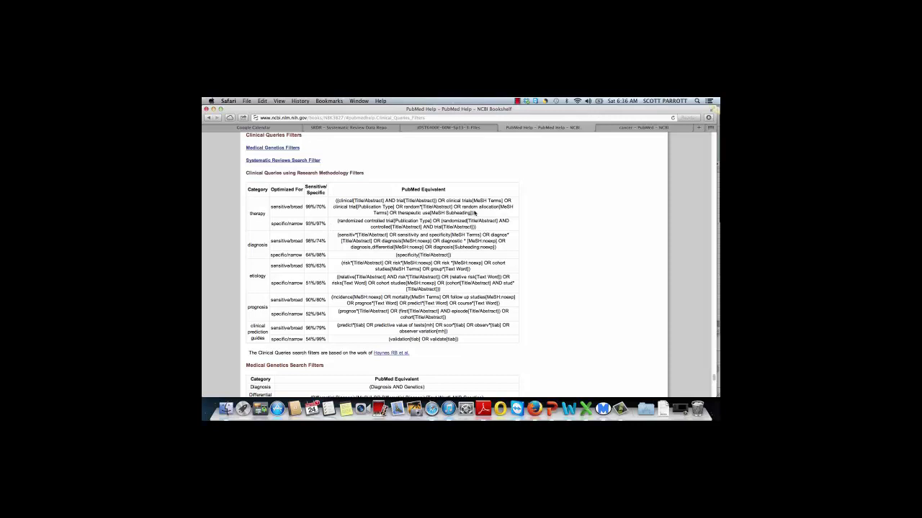
Copy the PubMed equivalent query of the sensitive/broad therapy filter, and go back to the PubMed home page.
drag(475, 213, 335, 201)
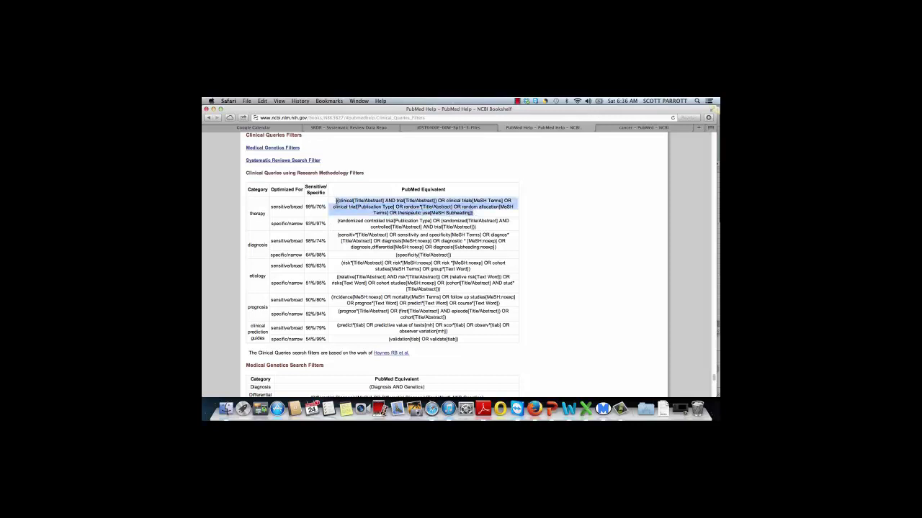
right_click(336, 201)
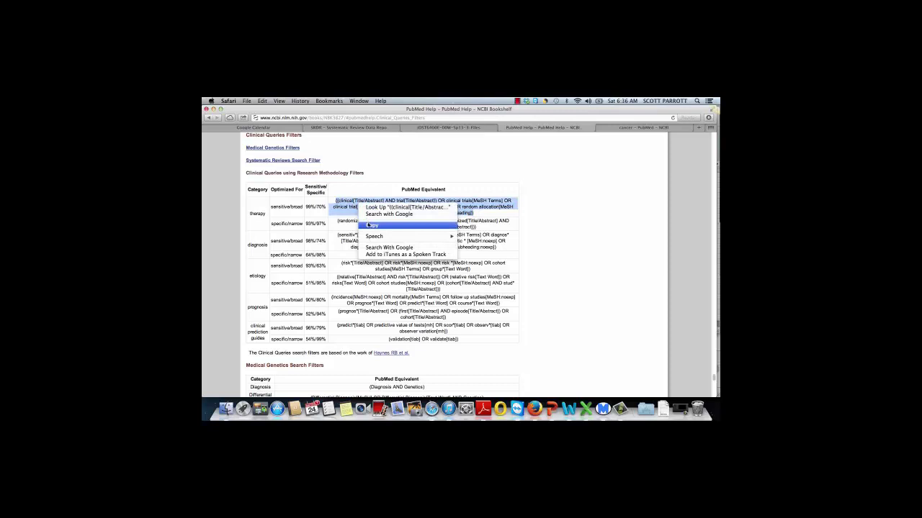
click(367, 226)
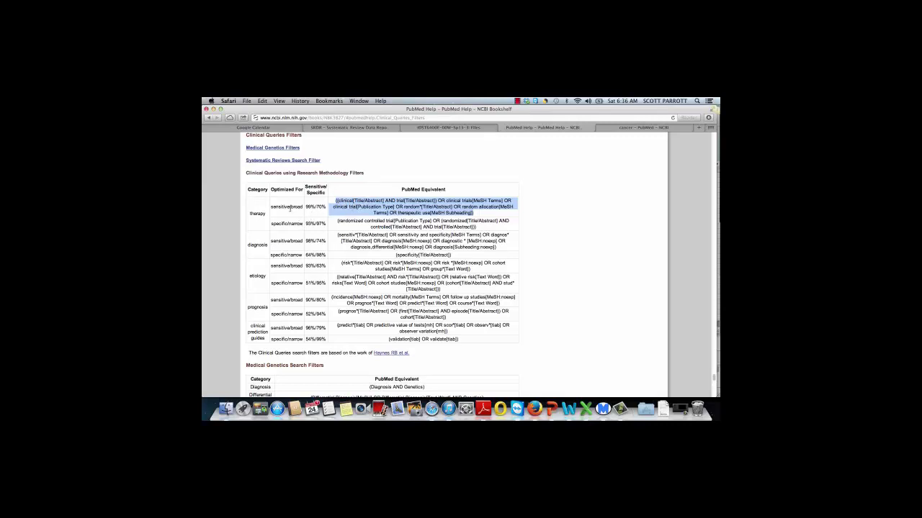
click(290, 208)
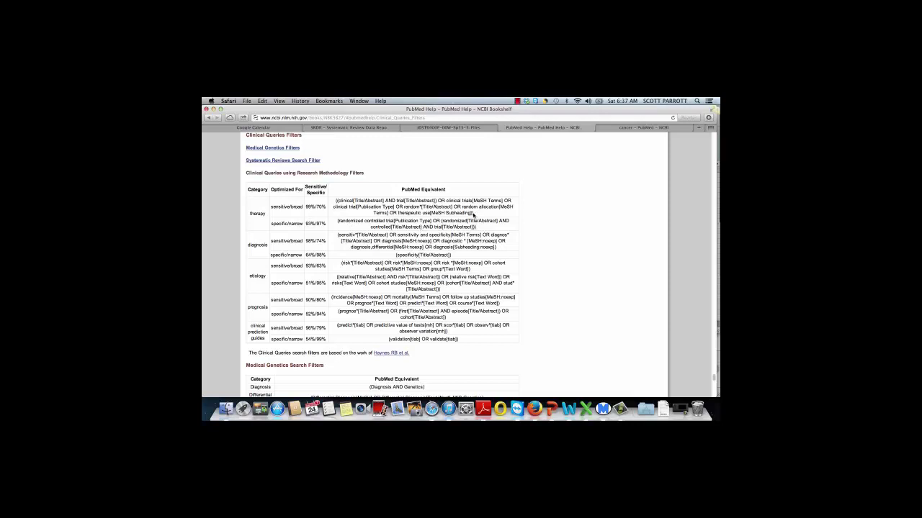
drag(475, 215, 335, 201)
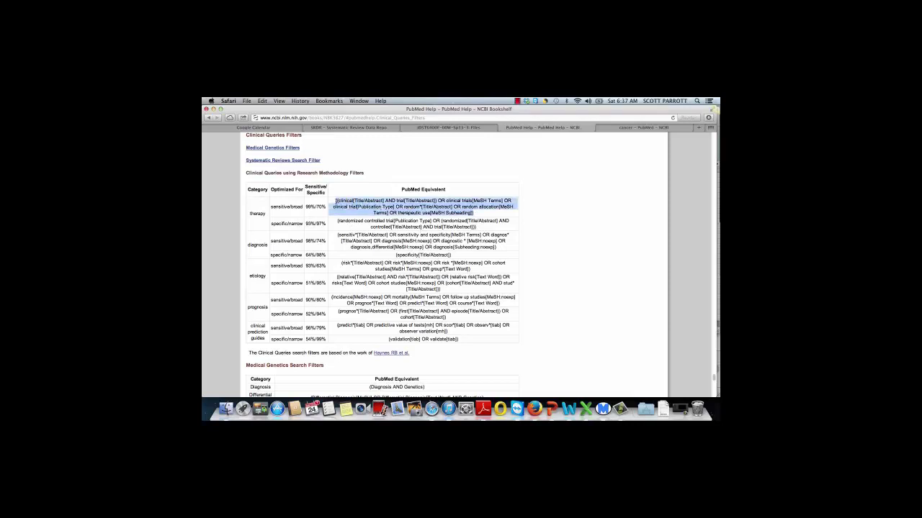
right_click(359, 200)
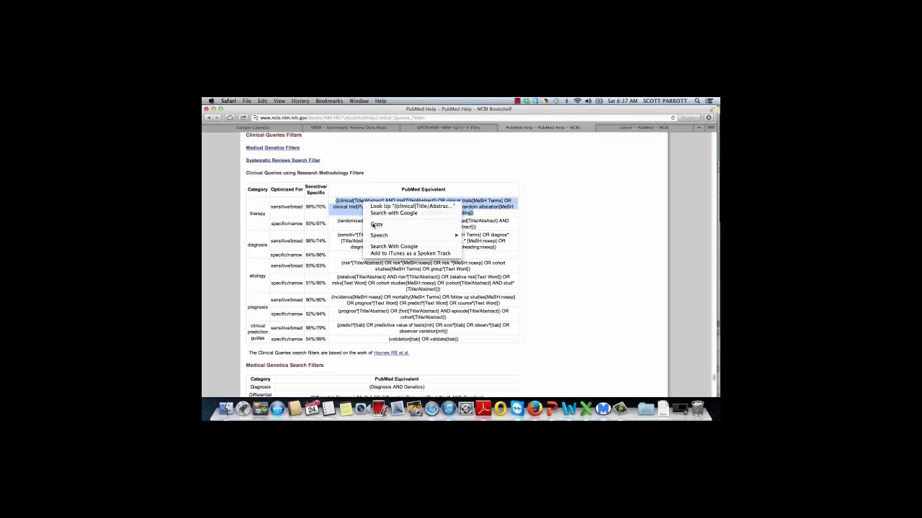
click(374, 226)
scroll(374, 225, up, 3)
scroll(374, 225, up, 6)
click(209, 118)
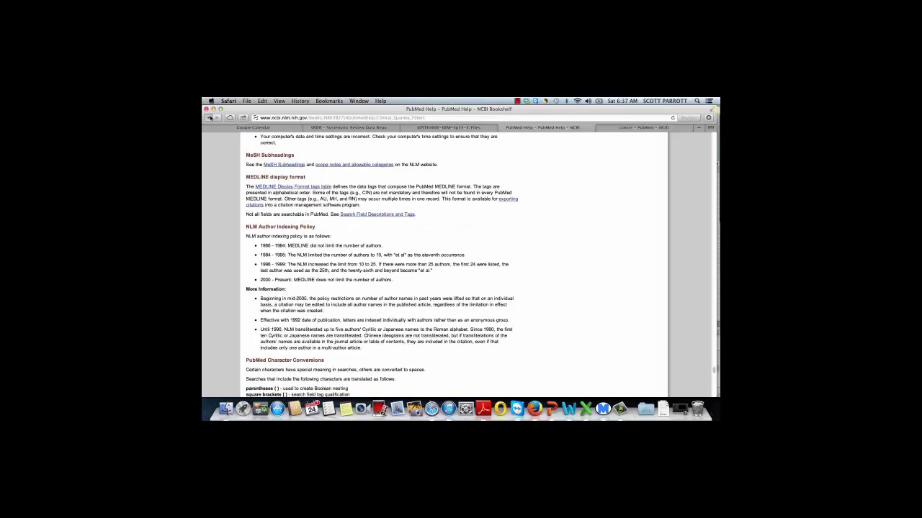
click(209, 118)
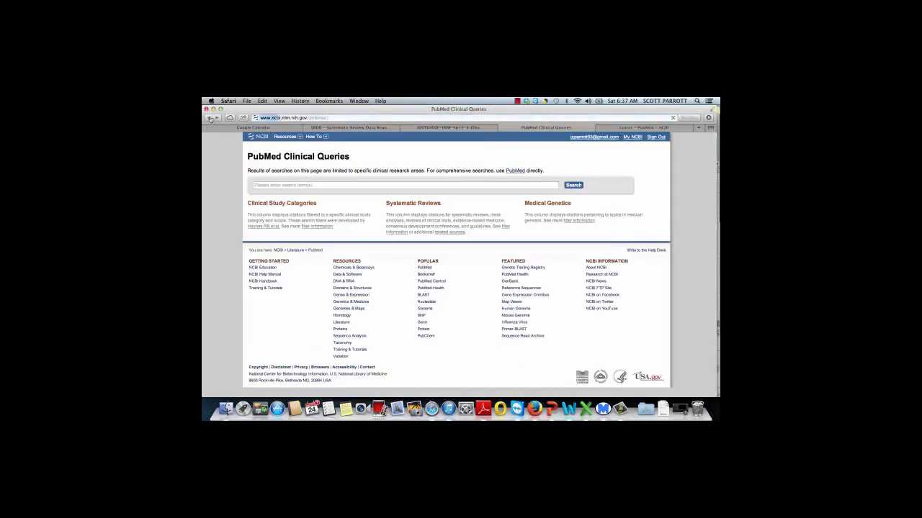
Open the "cancer" results from the advanced search history, replace the search term with the copied therapy filter query, and run it.
click(358, 159)
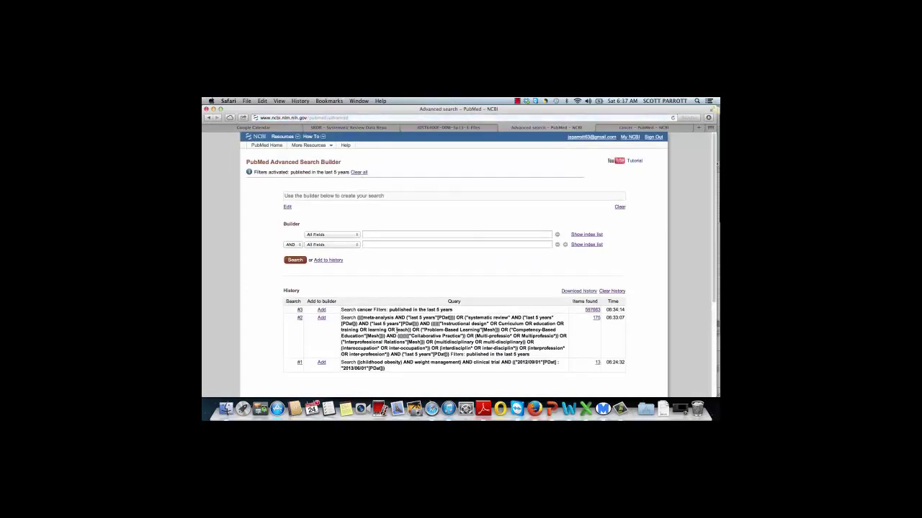
click(593, 310)
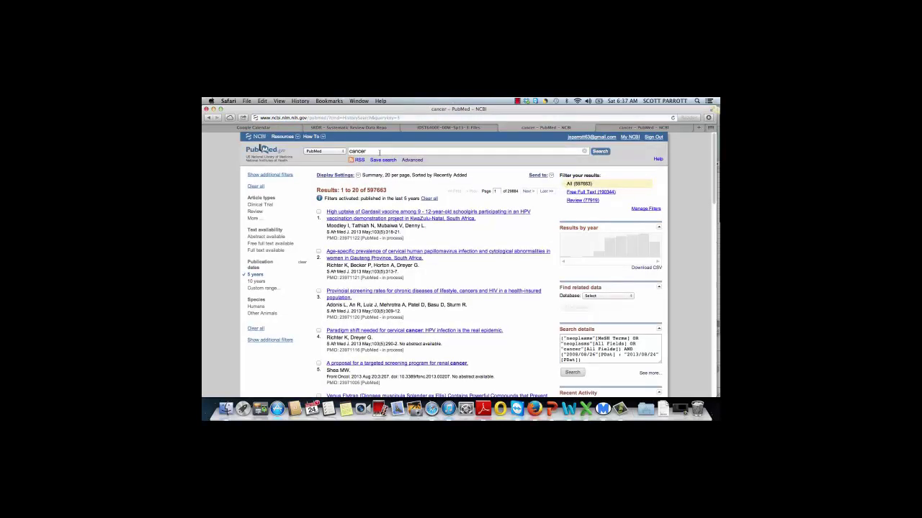
right_click(363, 150)
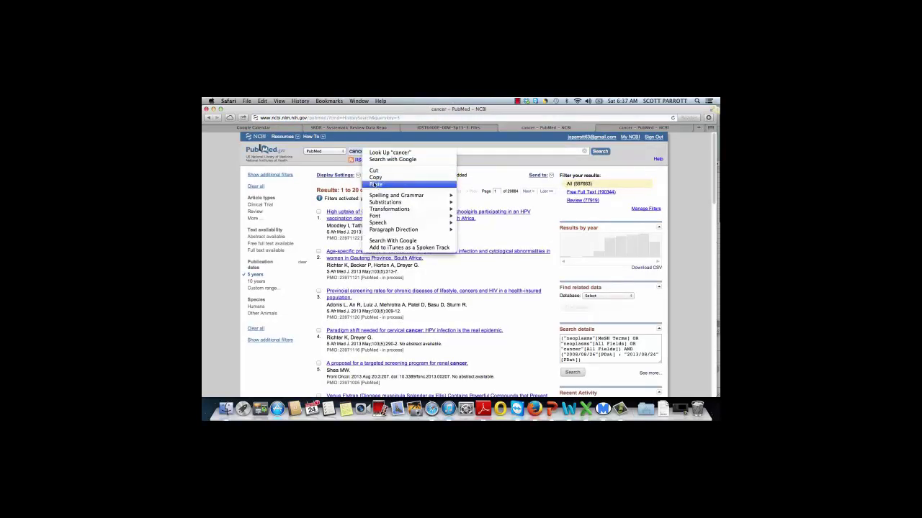
click(374, 186)
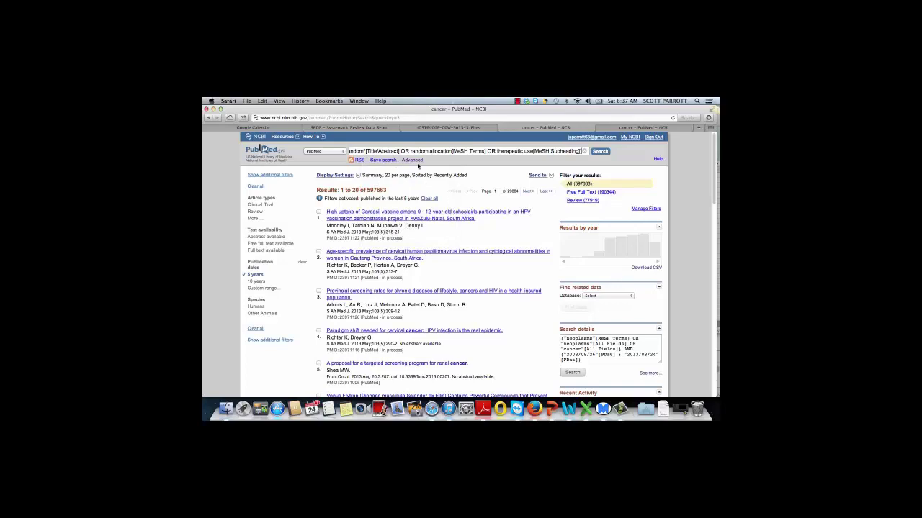
click(602, 152)
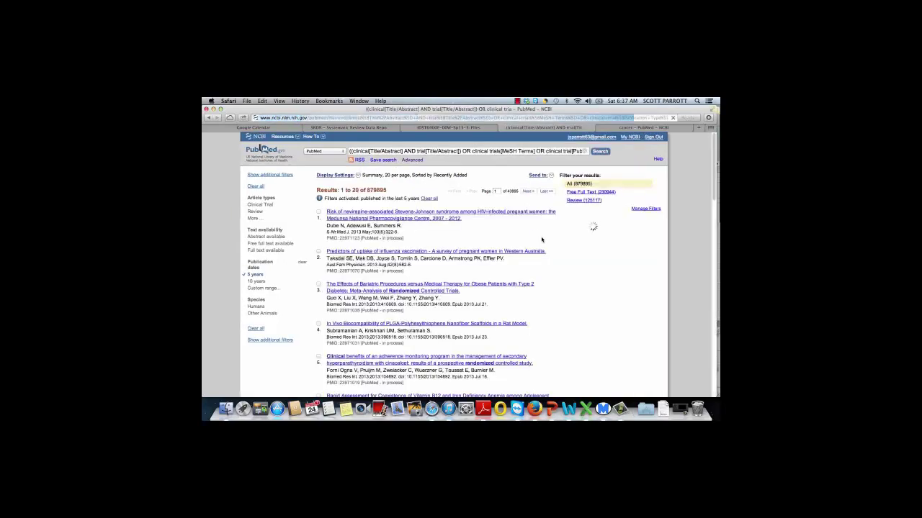
Combine the "cancer" search and the therapy filter search with AND in the Advanced Search Builder, and run the combined search.
click(412, 160)
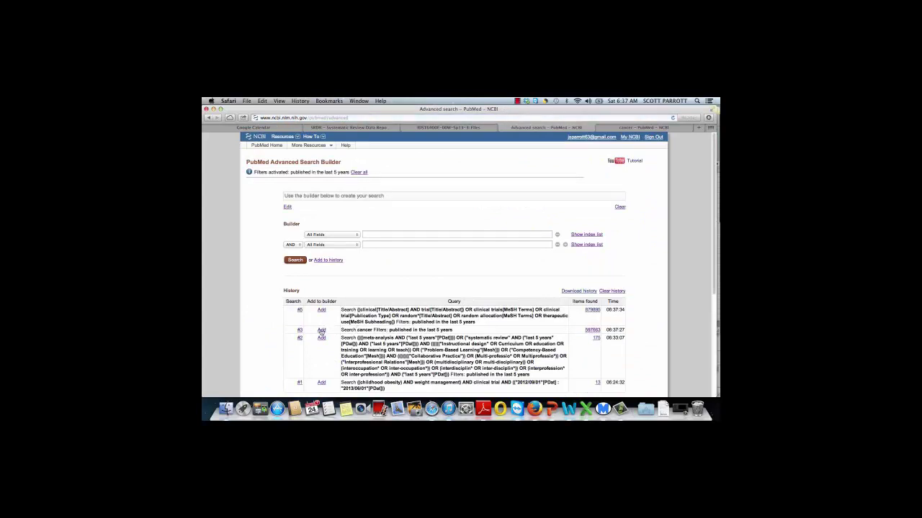
click(321, 330)
click(320, 312)
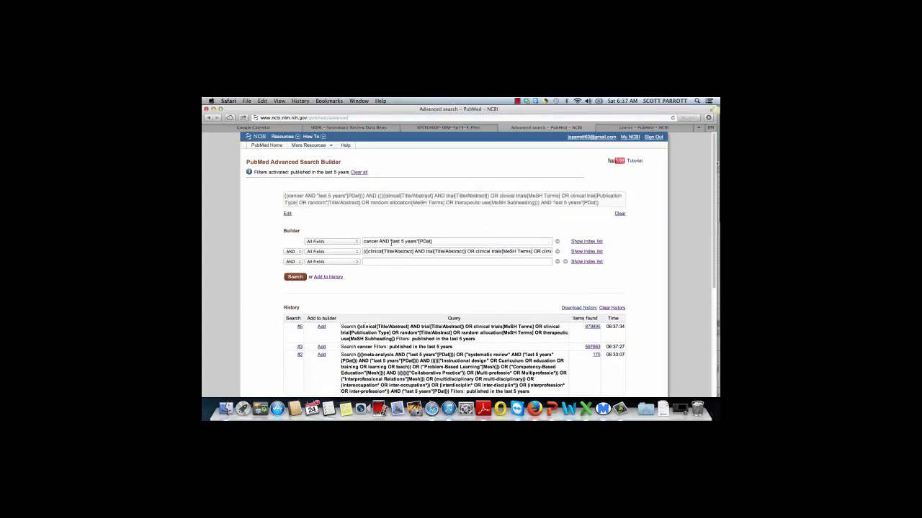
click(297, 277)
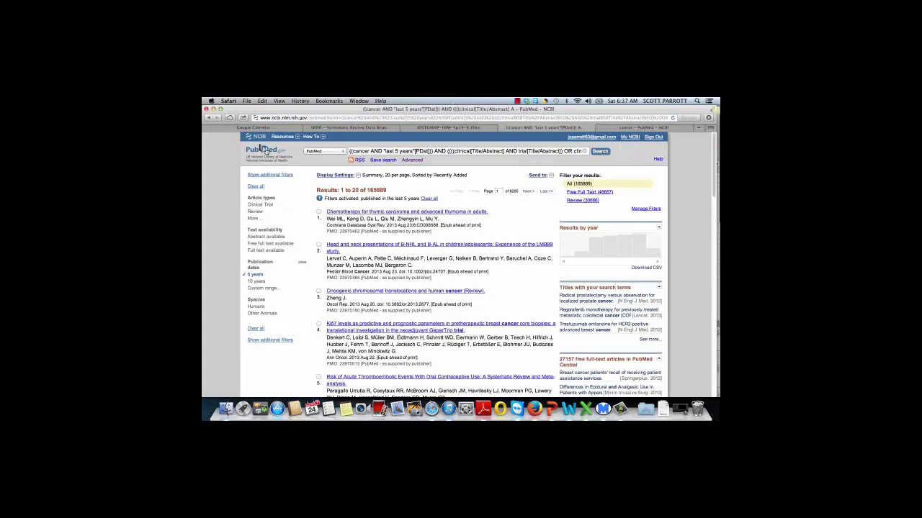
Find an author's publications by entering the author's name in the Single Citation Matcher, and return to the PubMed home page.
click(267, 153)
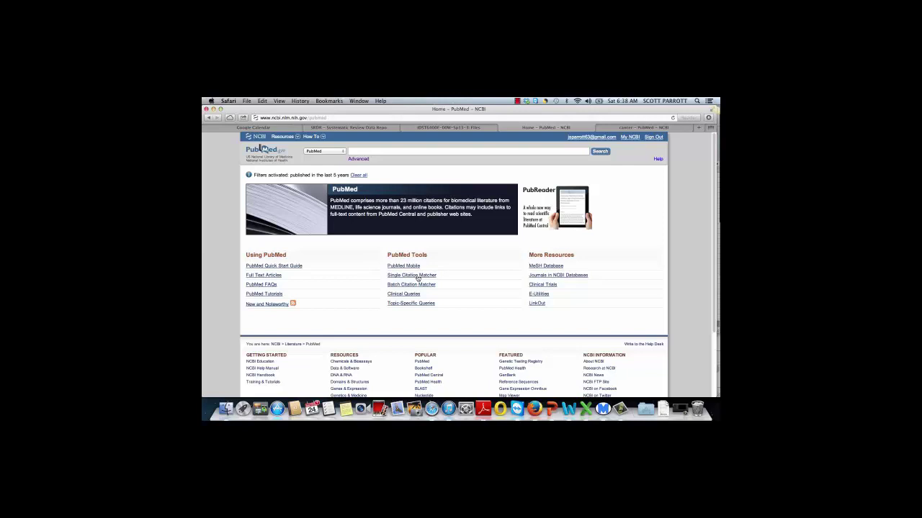
click(417, 277)
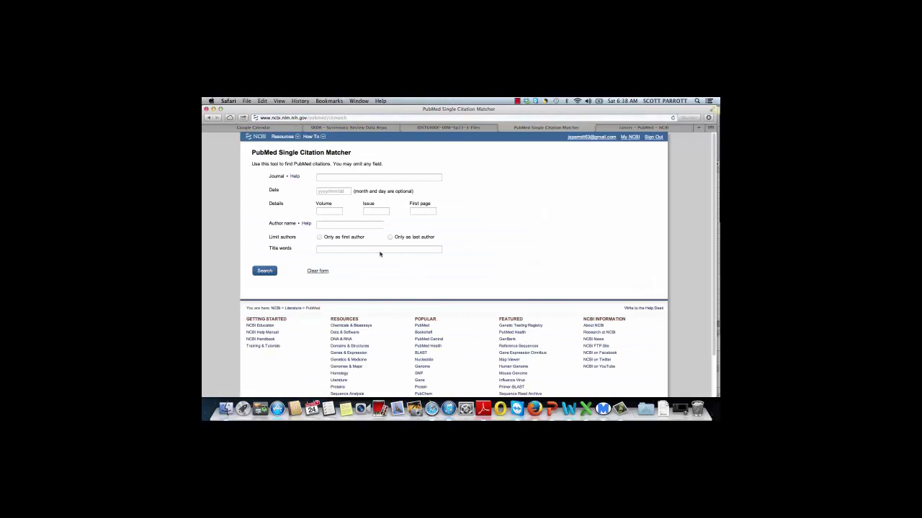
click(339, 223)
text(parrott)
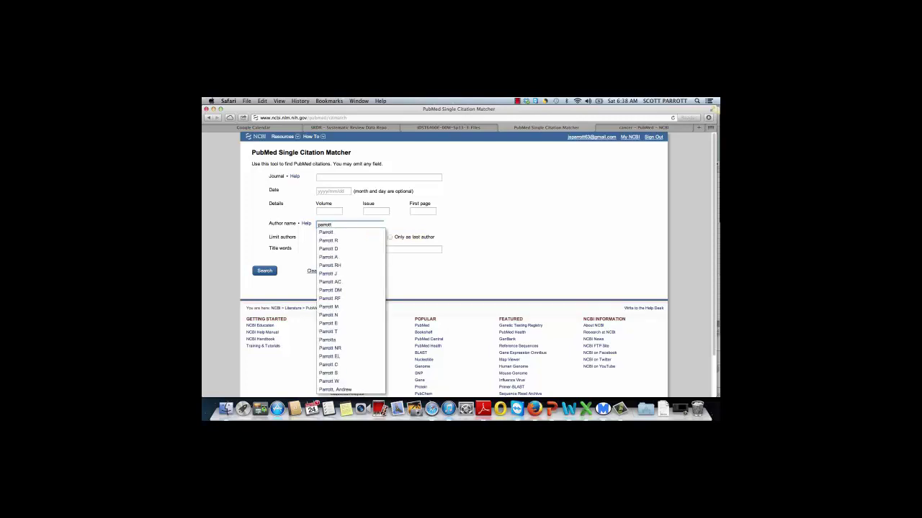
text( js)
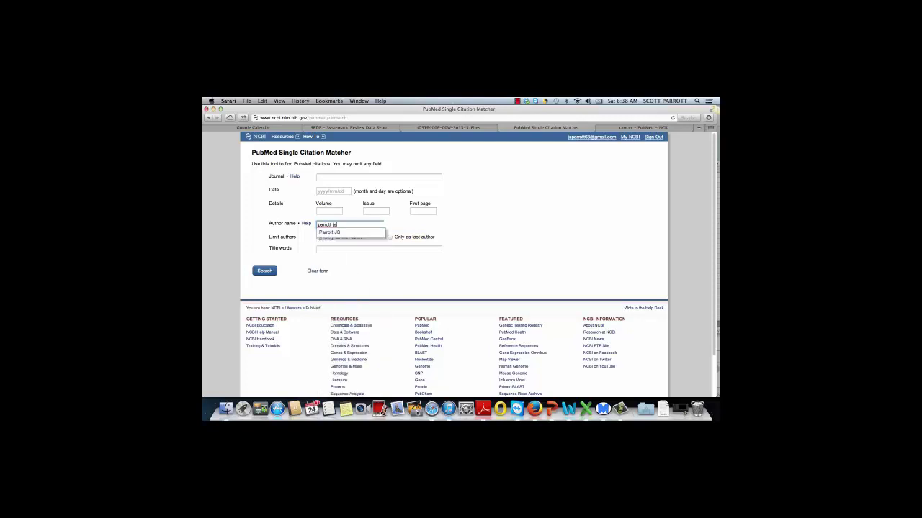
click(327, 235)
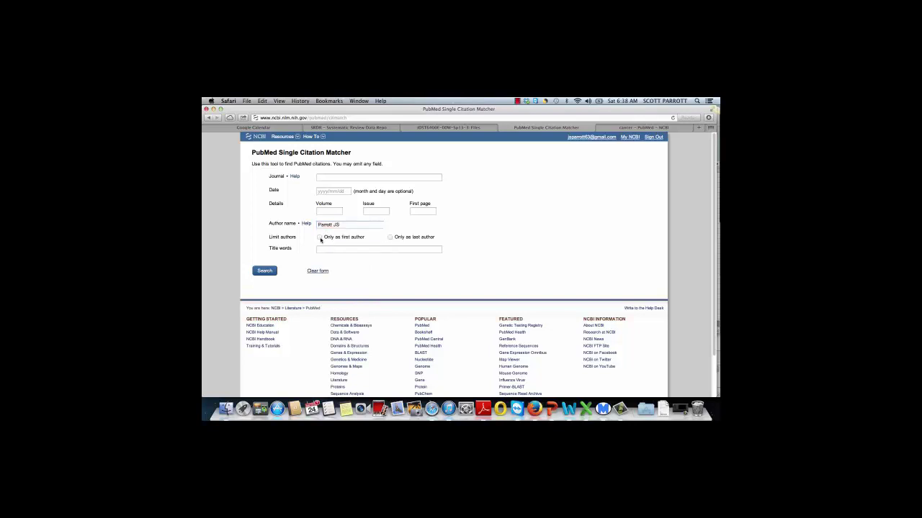
click(322, 211)
click(335, 191)
click(266, 272)
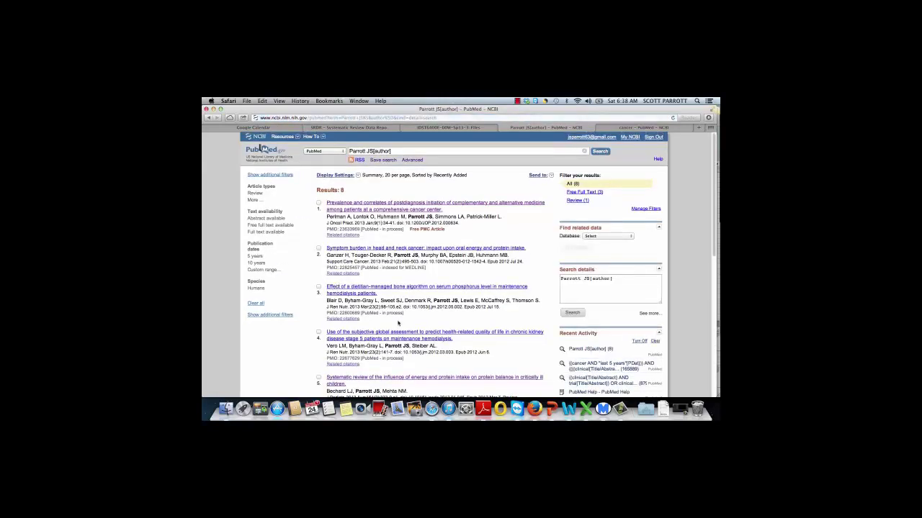
click(208, 118)
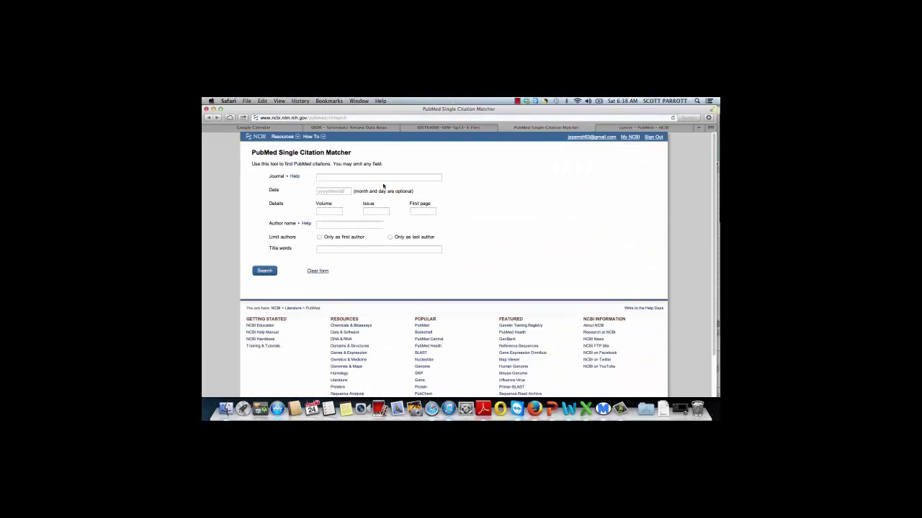
click(209, 117)
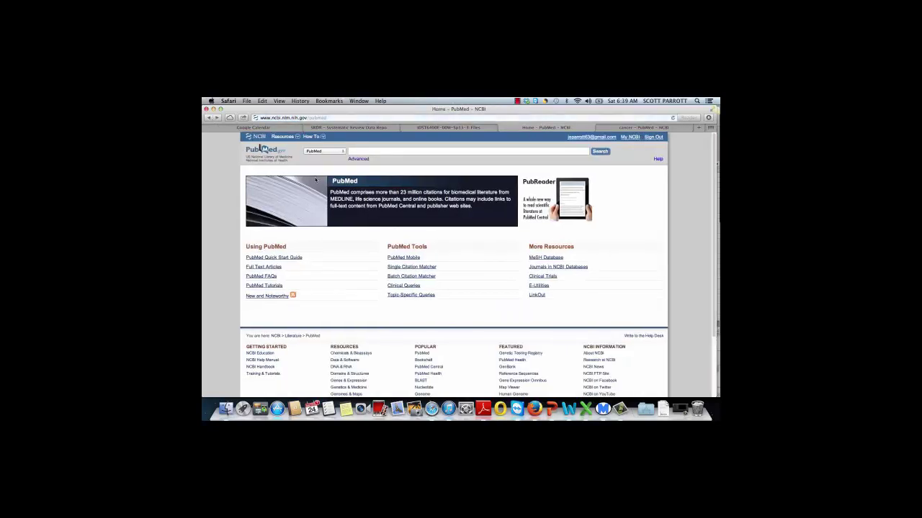